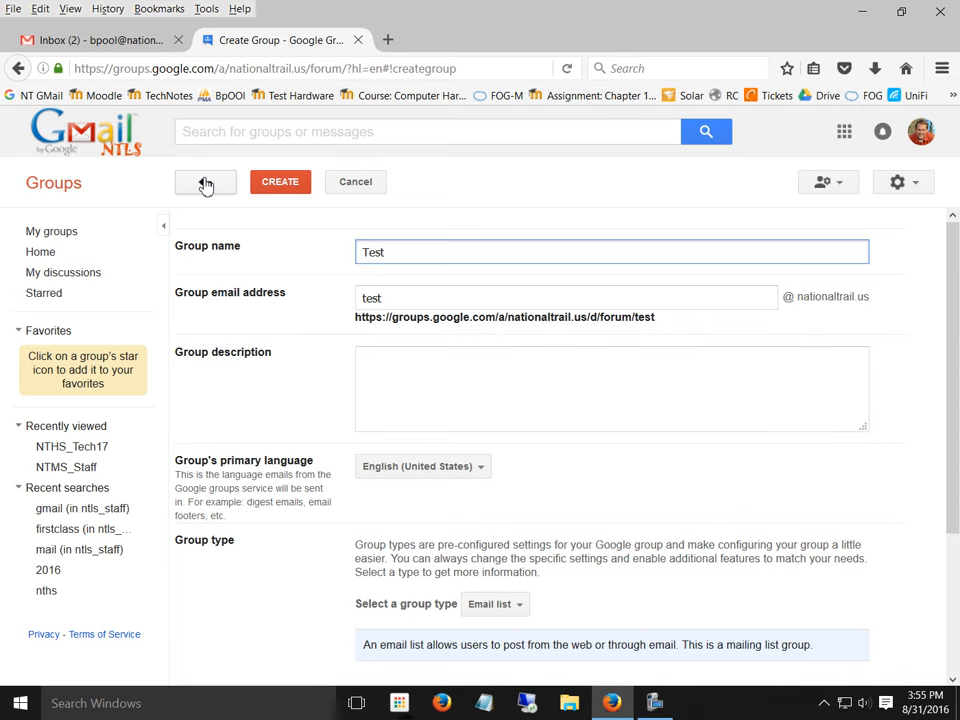
Step: Complete the group name as Test Group and exclude all organization members from the View topics permission
text(Group)
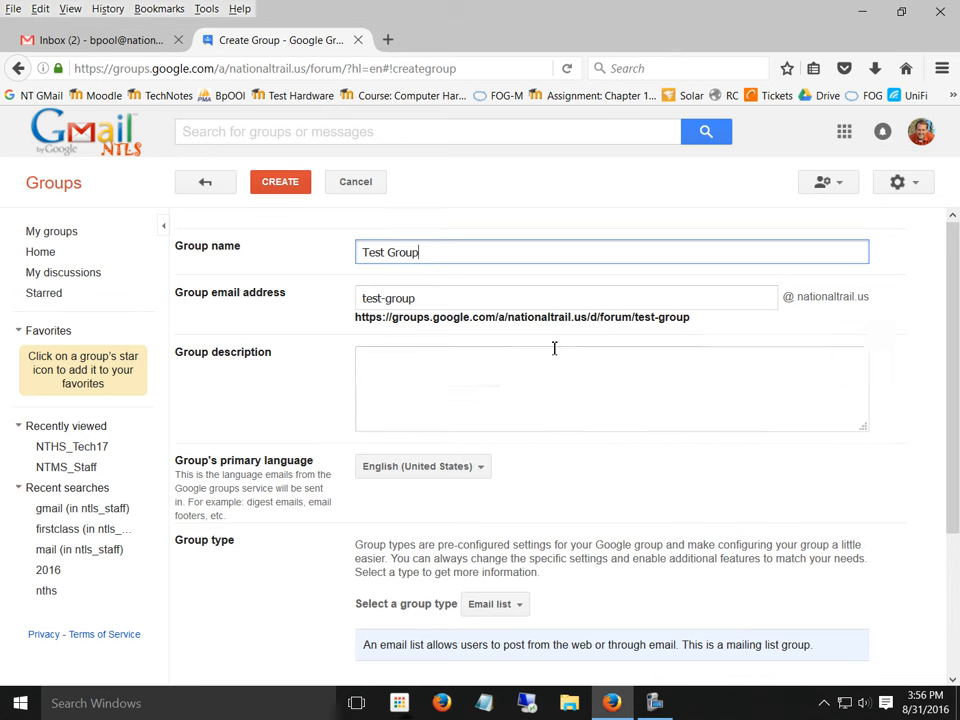
scroll(615, 342, down, 3)
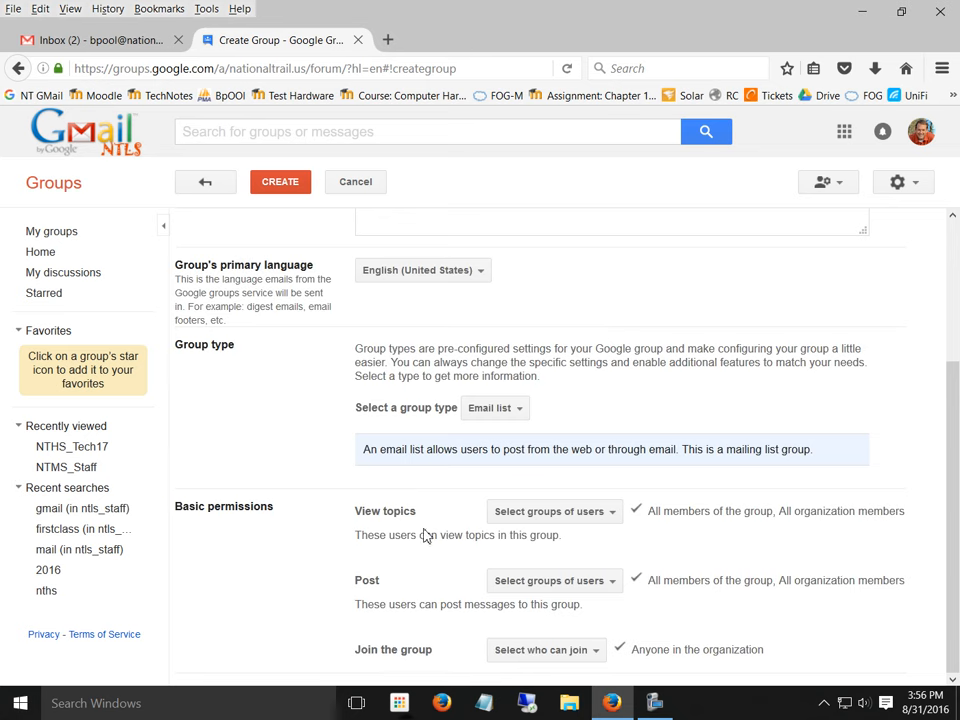
click(556, 520)
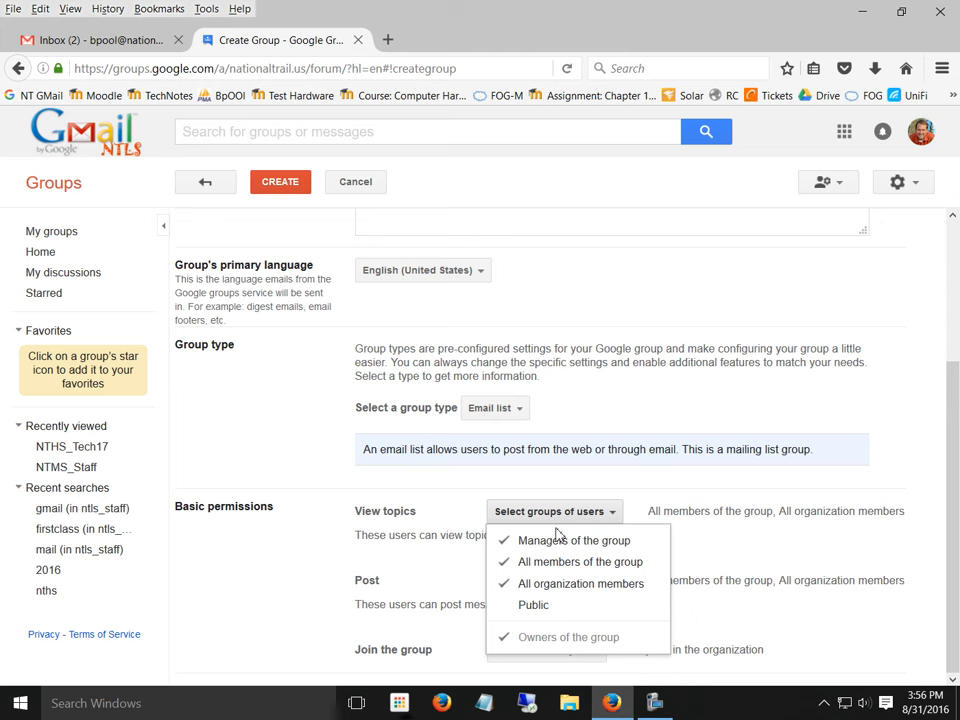
click(505, 592)
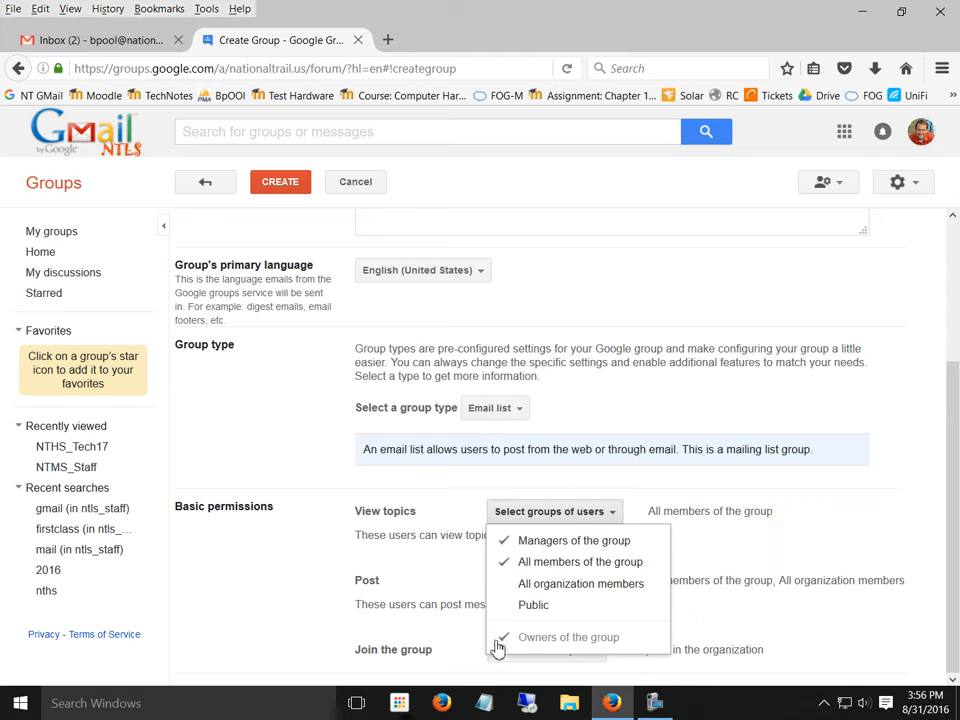
click(315, 572)
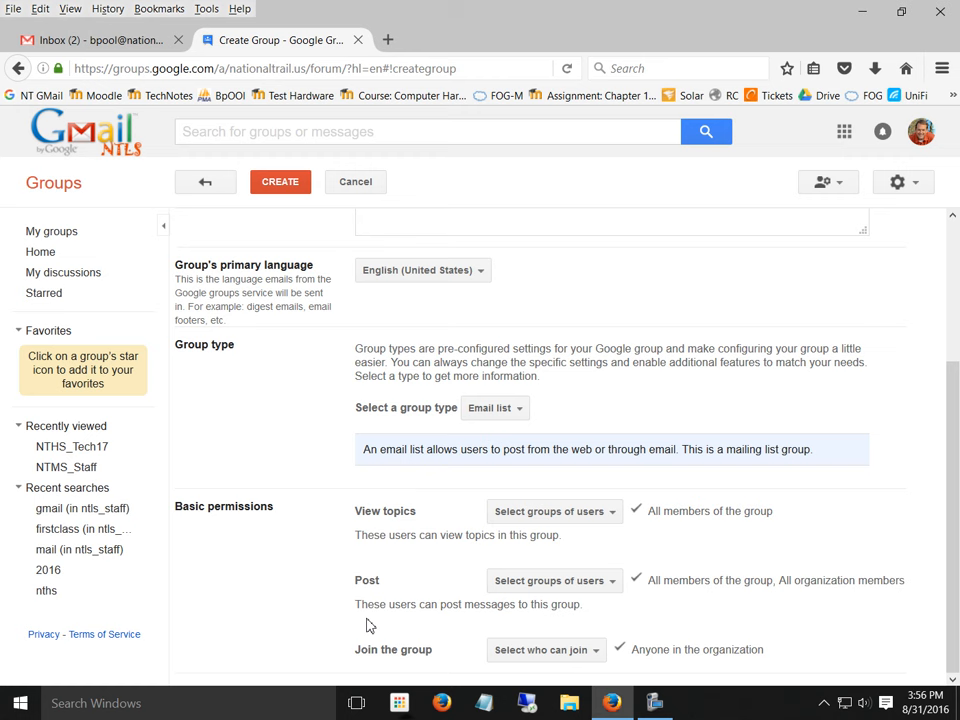
Step: Restrict the Post permission to owners and managers of the group
click(563, 590)
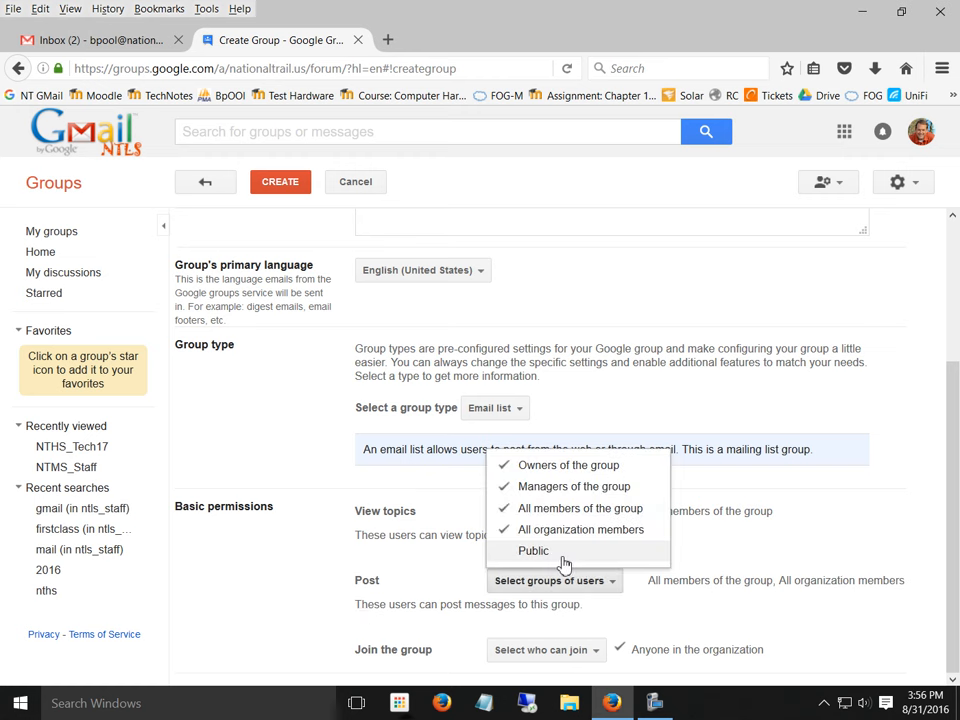
click(507, 531)
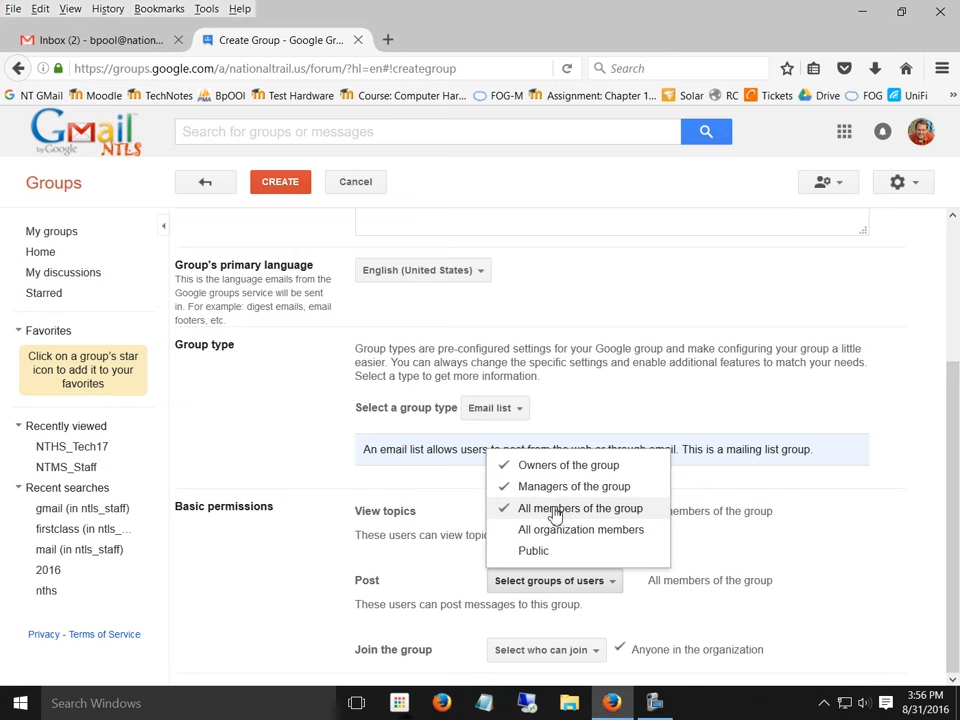
click(507, 516)
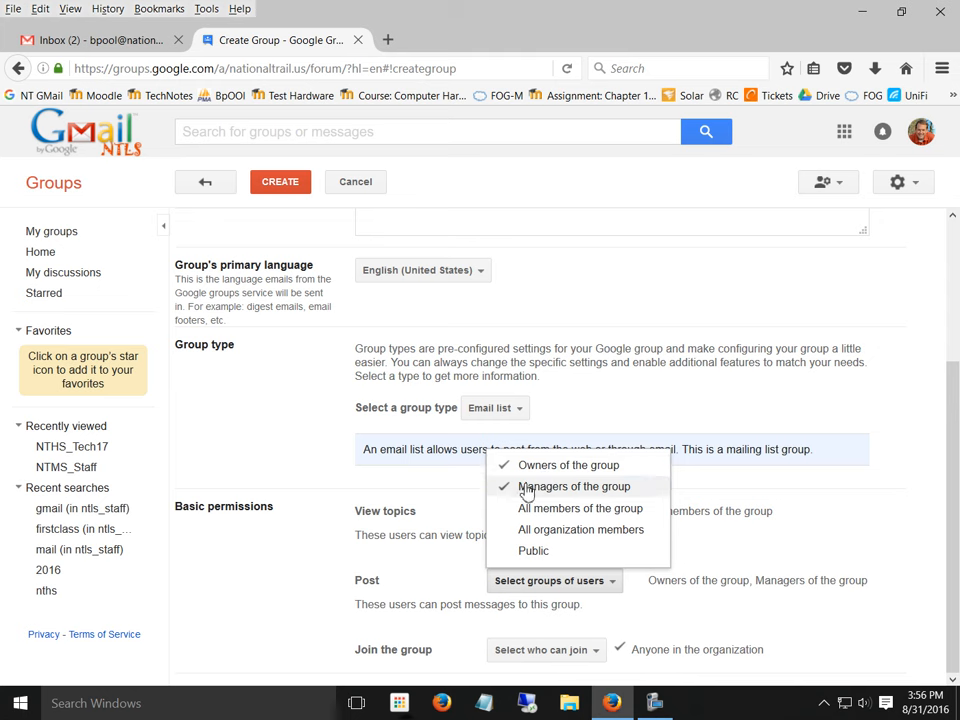
click(509, 490)
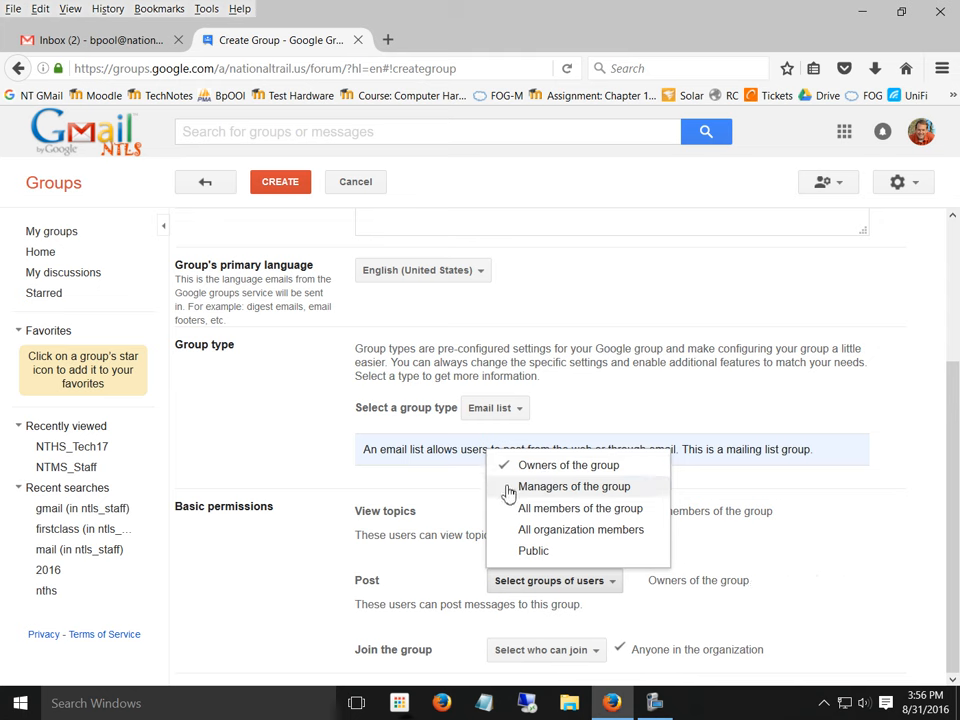
click(508, 490)
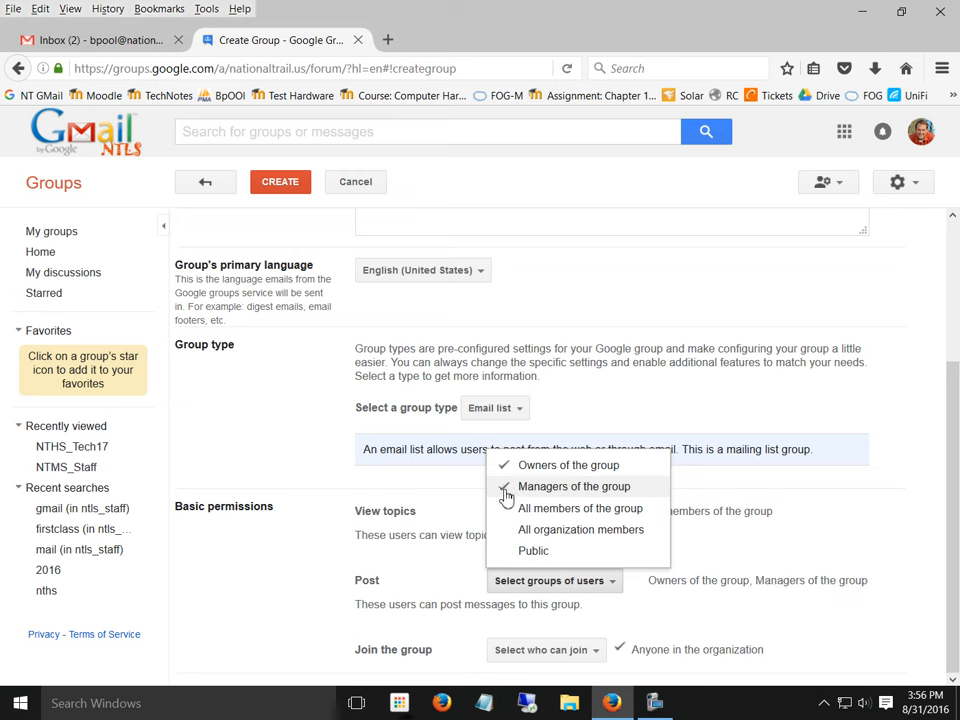
click(508, 512)
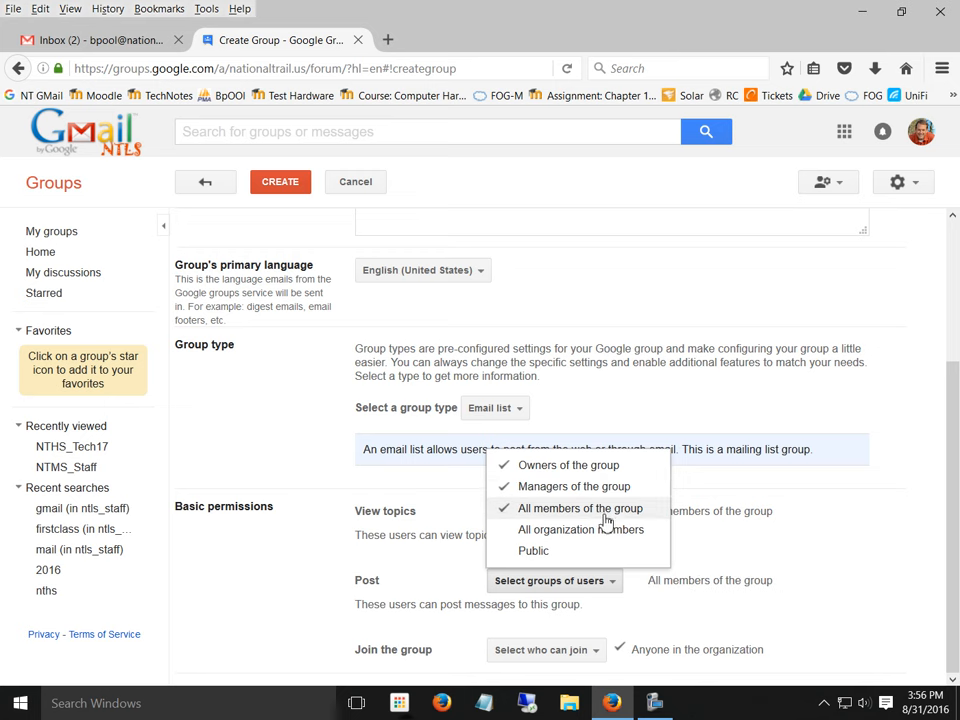
click(505, 510)
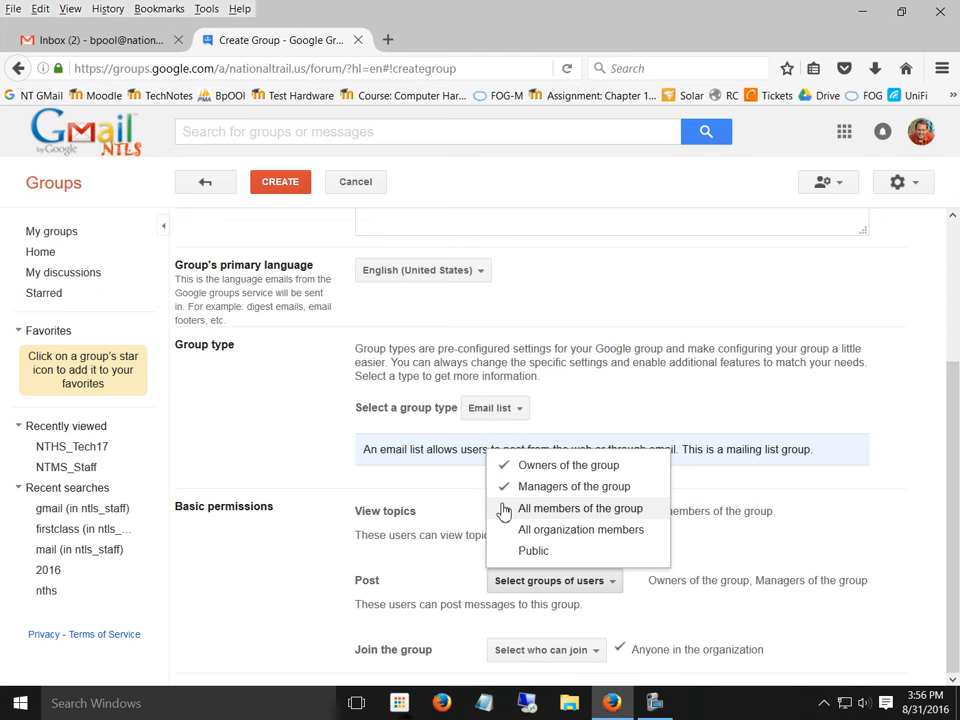
click(252, 580)
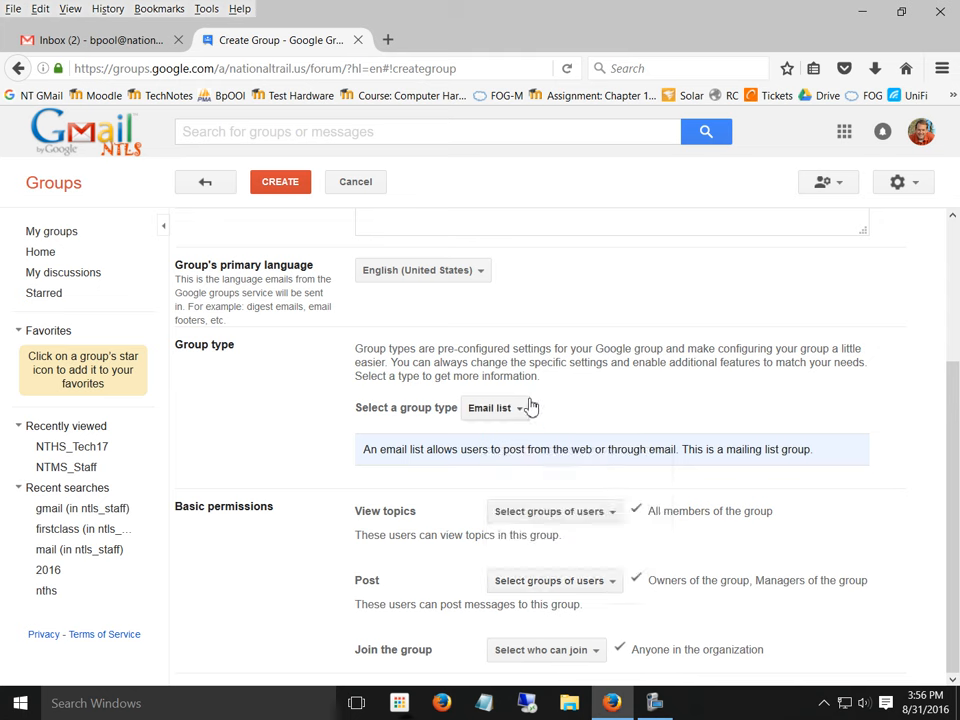
Step: Set who can join the group to Only invited users
click(560, 655)
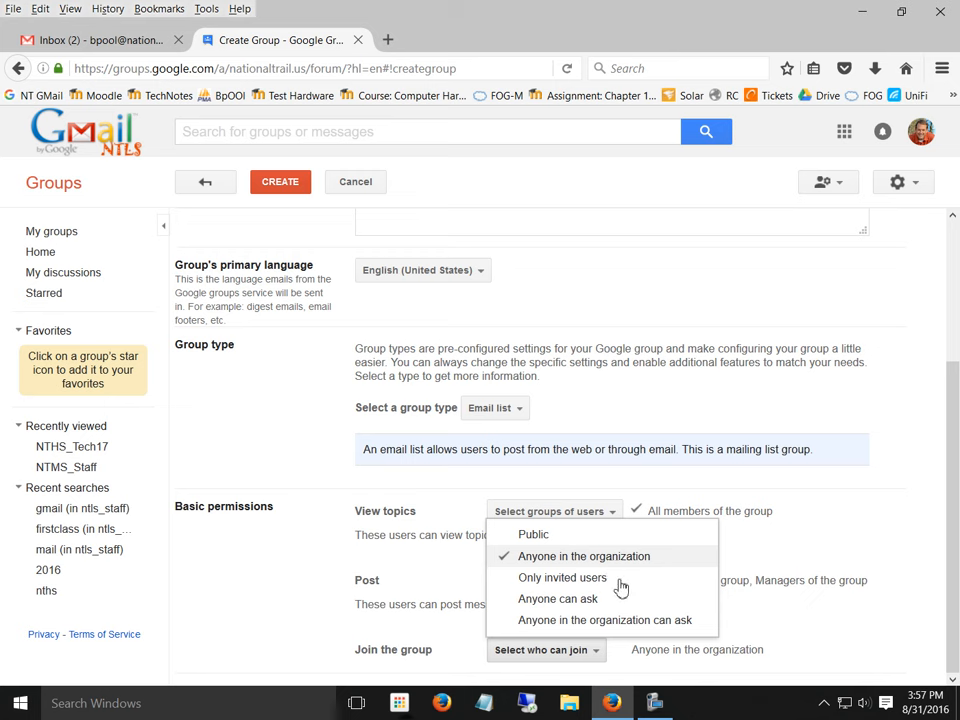
click(522, 579)
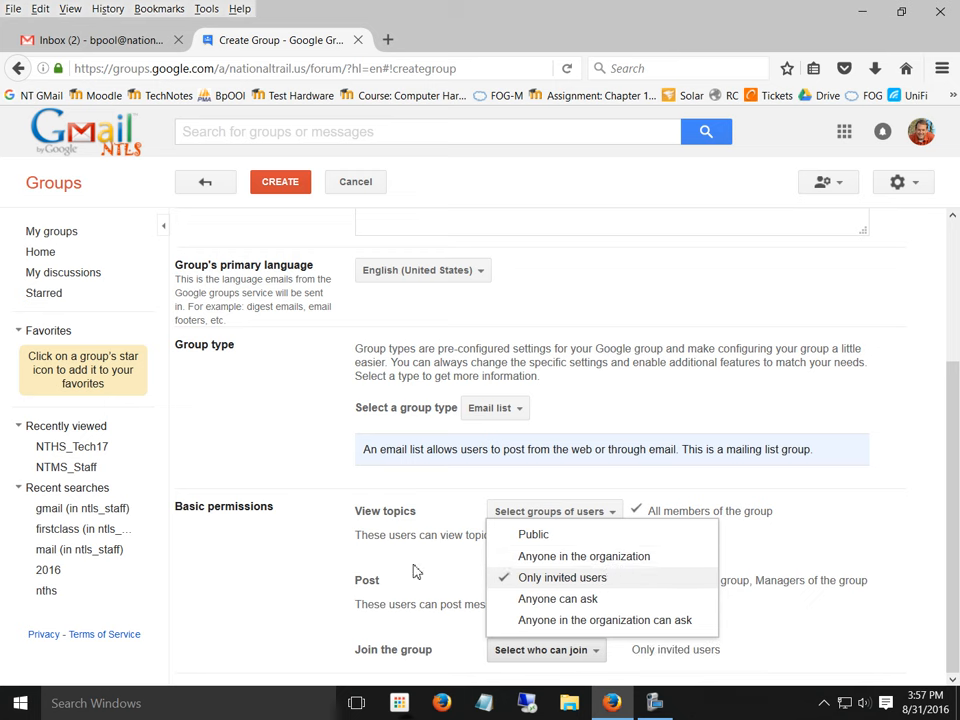
click(856, 511)
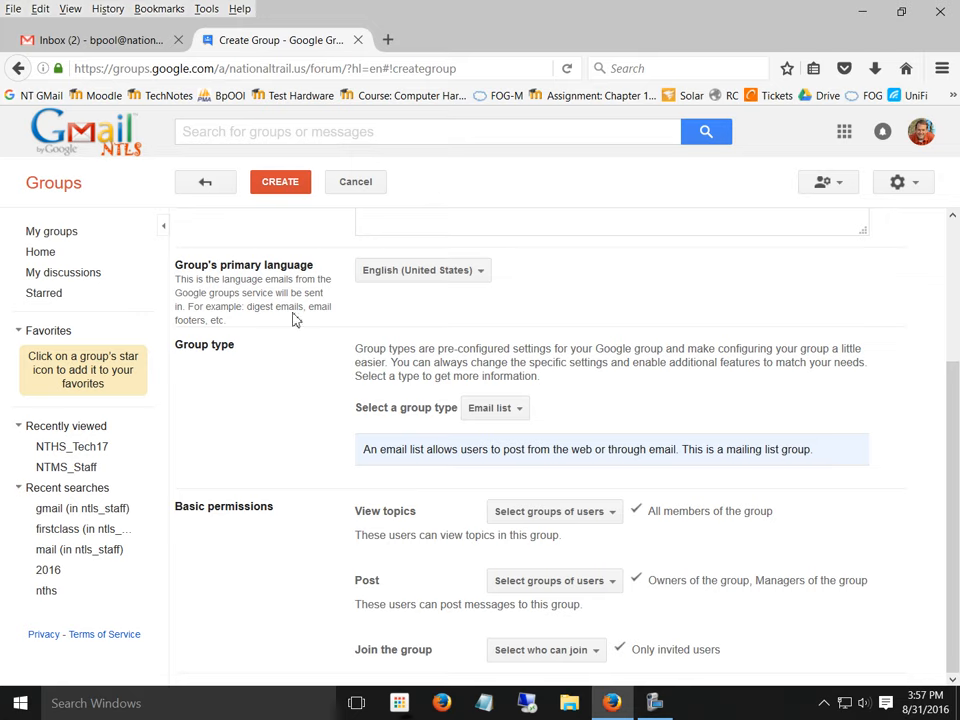
Step: Create the group and save its profile settings with the organization profile linked and the photo shown on posts
click(272, 184)
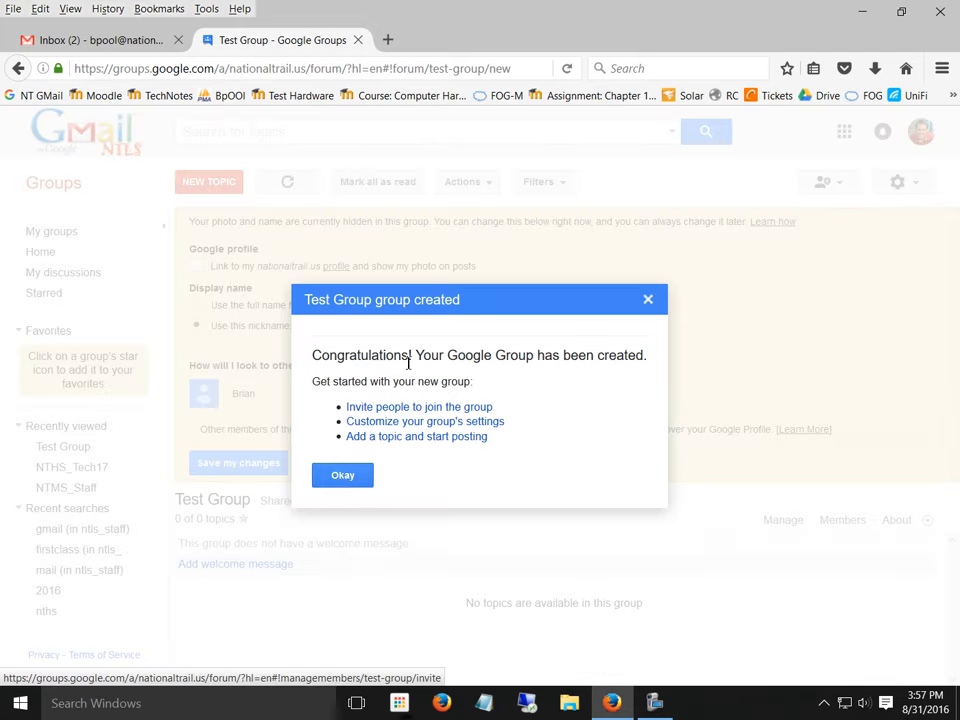
click(342, 475)
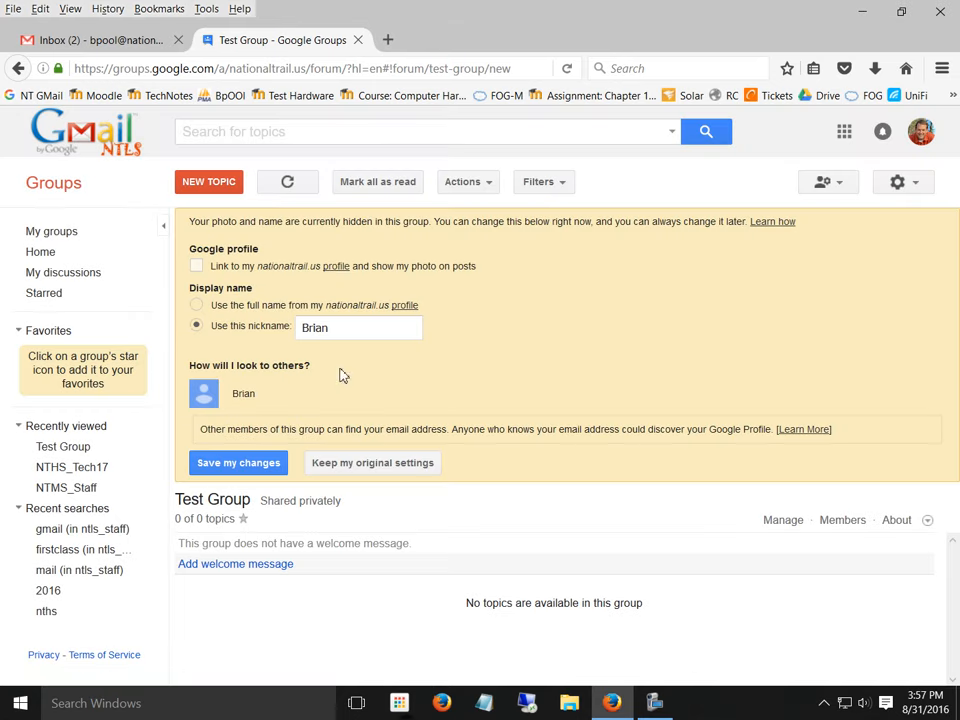
click(198, 265)
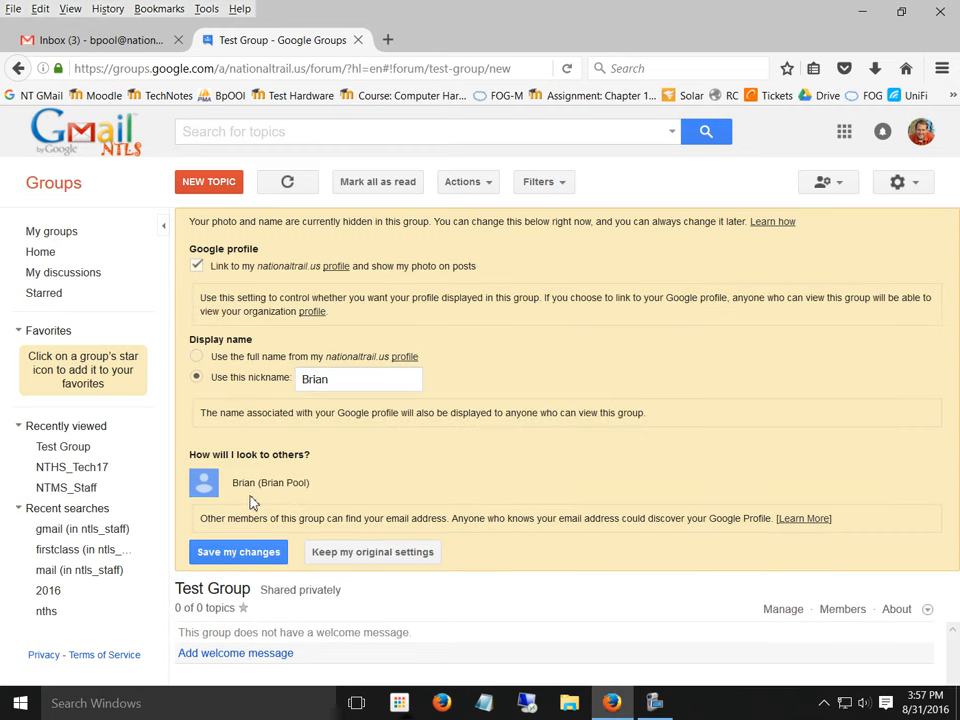
click(224, 558)
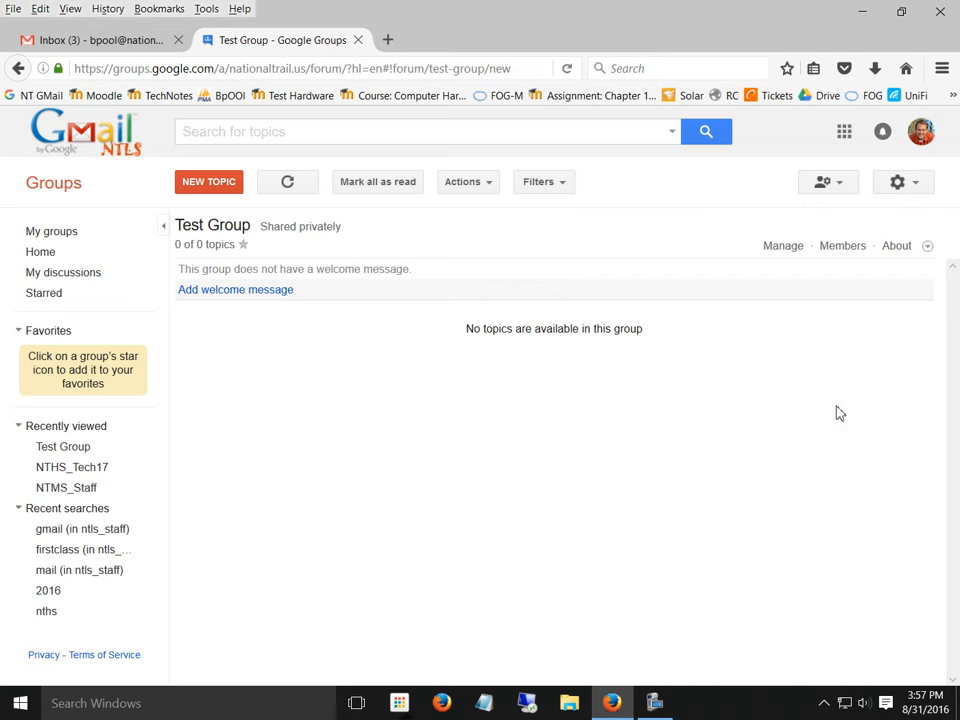
Step: Open the group's member management page and review the membership and email settings without changing them
click(783, 246)
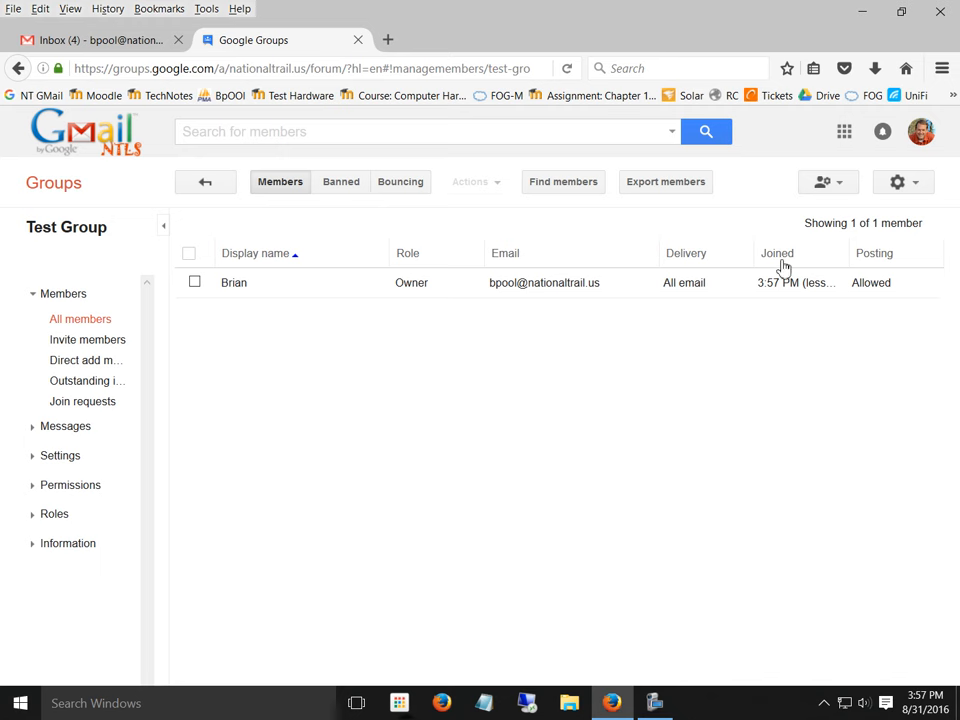
click(831, 188)
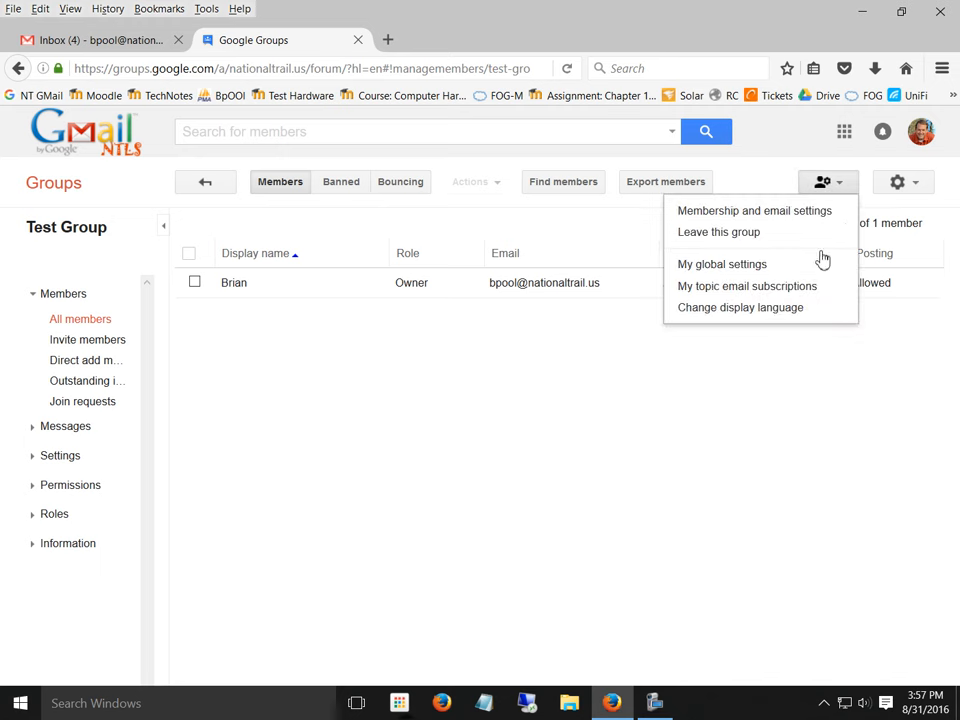
click(831, 210)
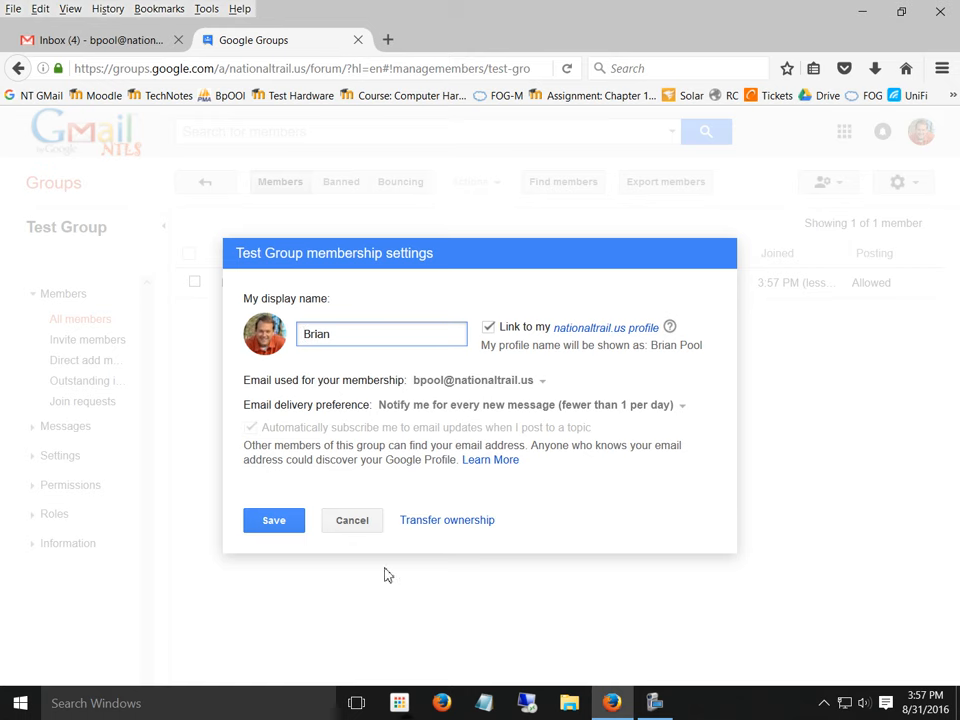
click(354, 532)
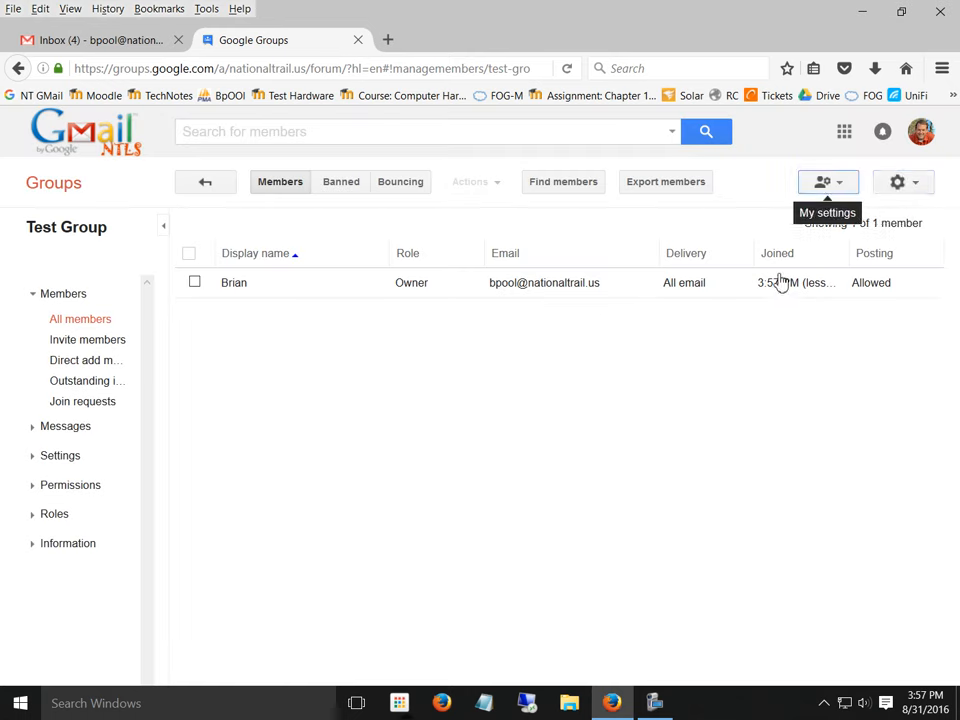
click(900, 182)
click(470, 606)
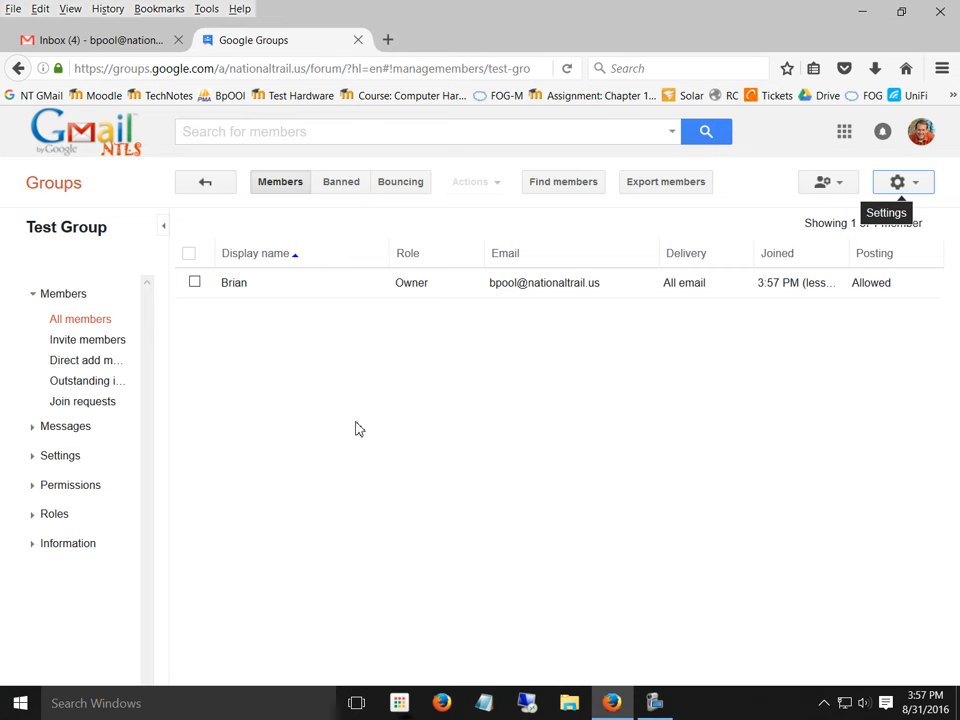
click(296, 187)
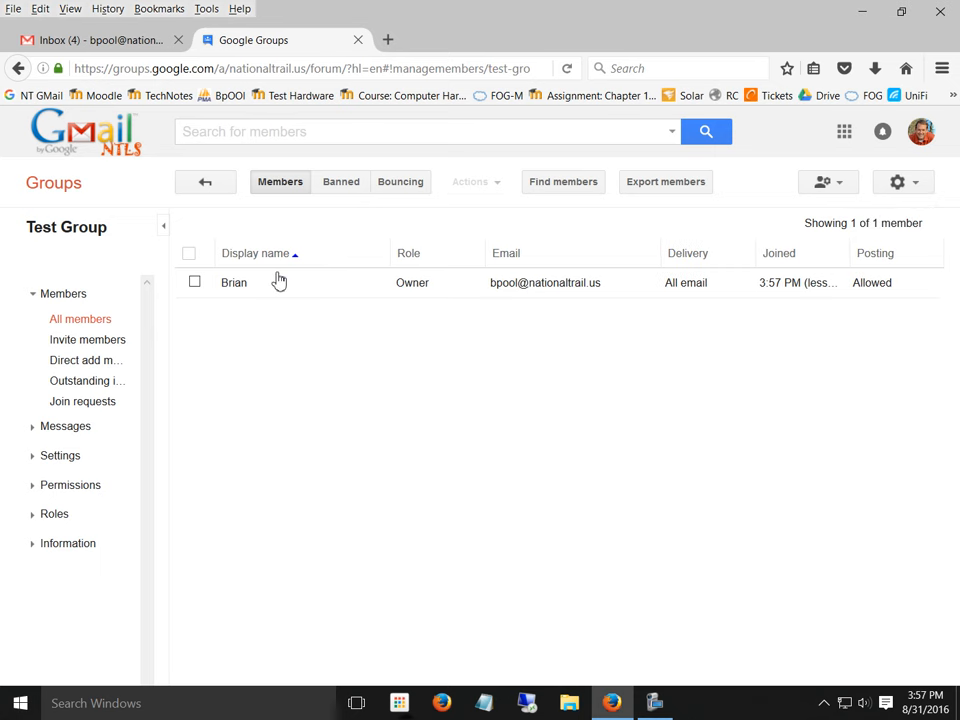
Step: Examine the forms for inviting members and directly adding members, and return to the Test Group topic page
click(79, 341)
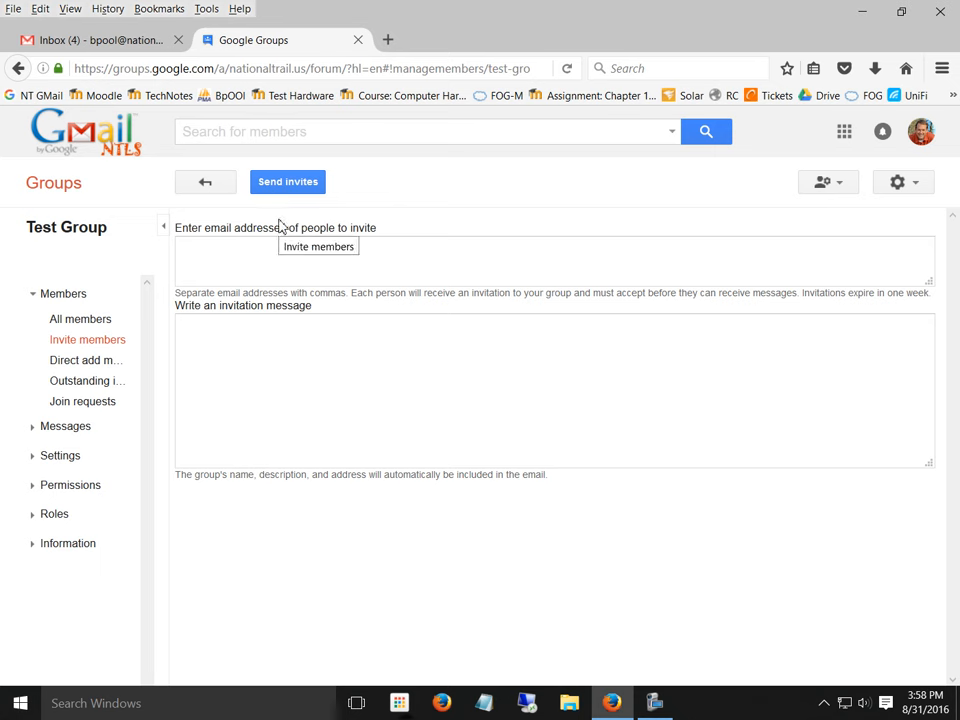
click(96, 369)
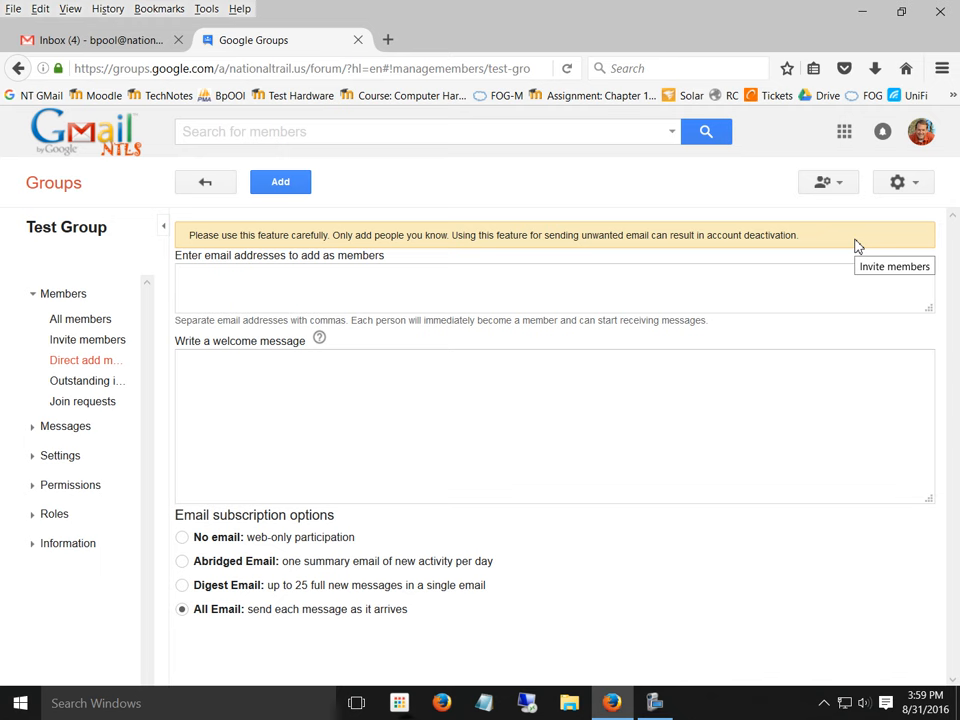
click(82, 342)
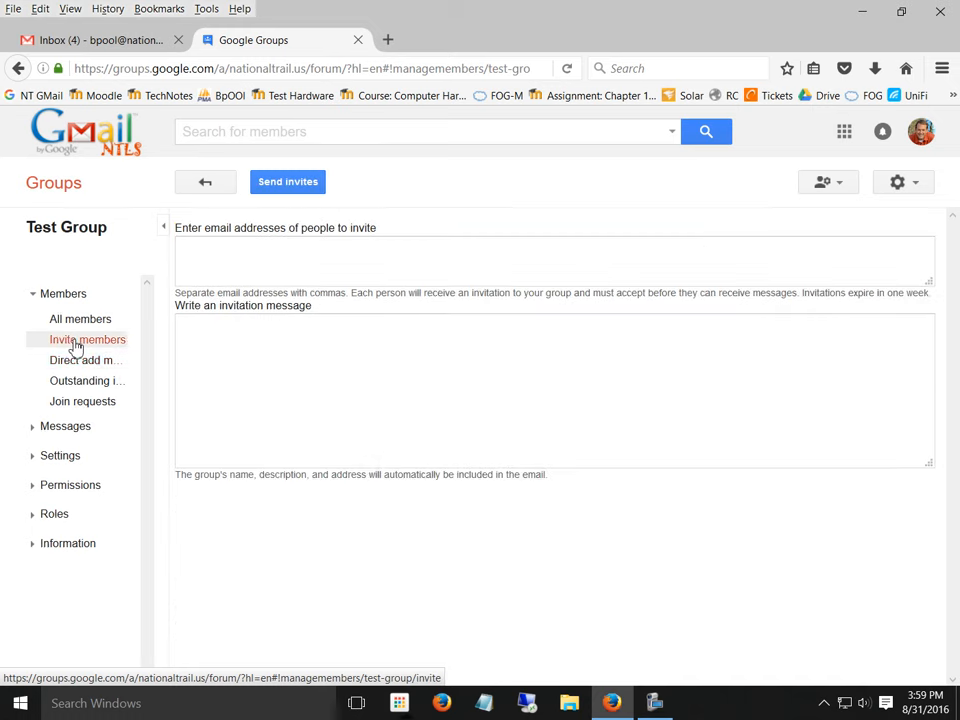
click(86, 366)
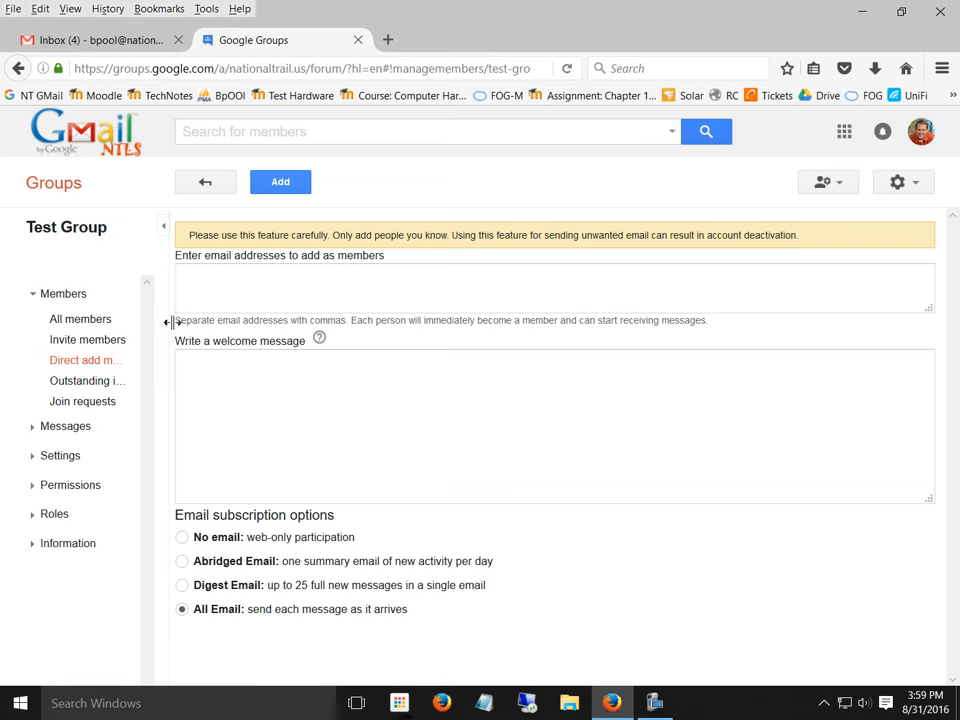
mouse_move(167, 321)
mouse_down()
mouse_move(192, 320)
mouse_move(172, 320)
mouse_up()
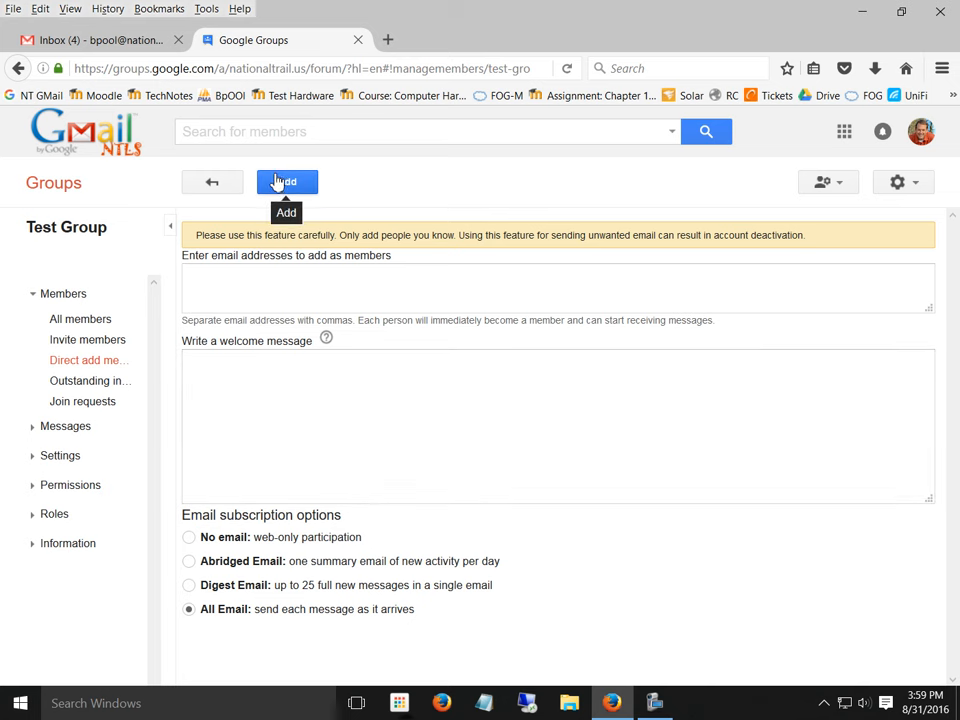
click(52, 234)
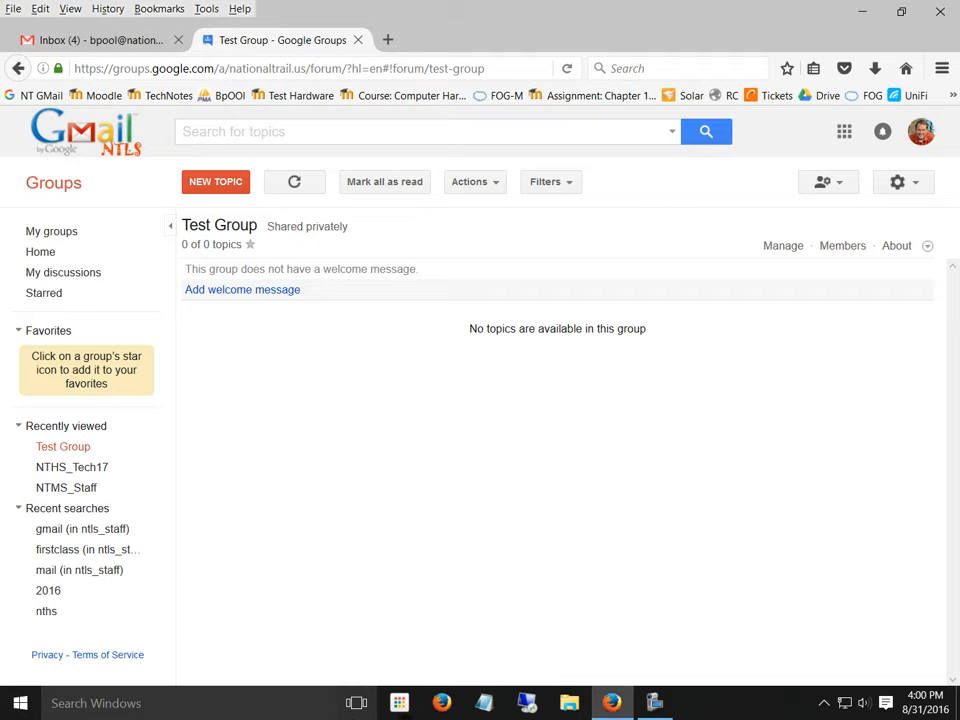
click(655, 702)
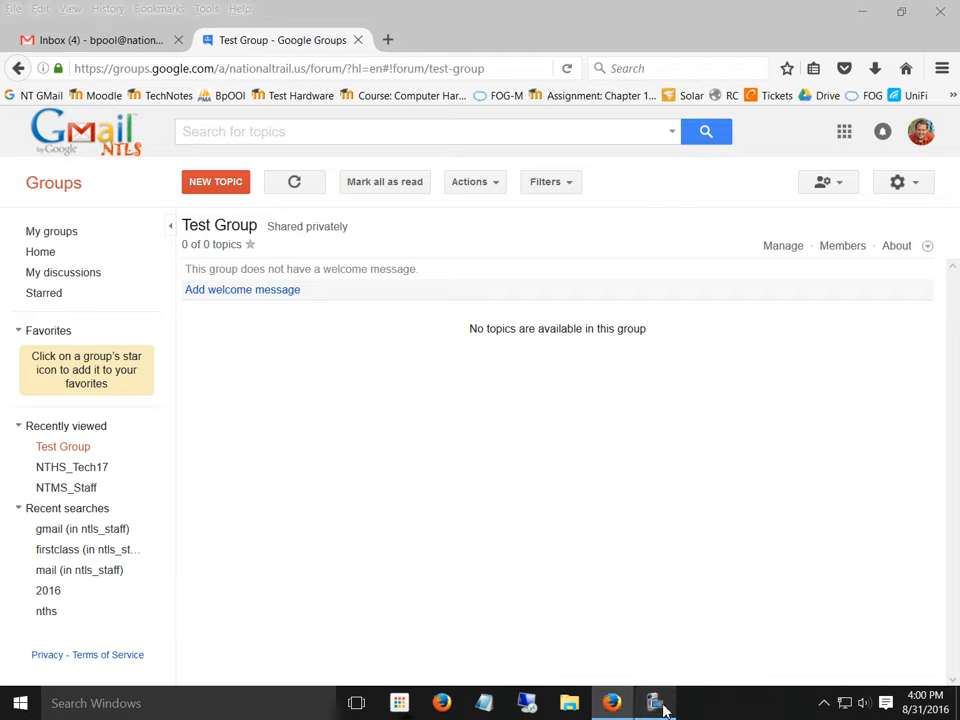